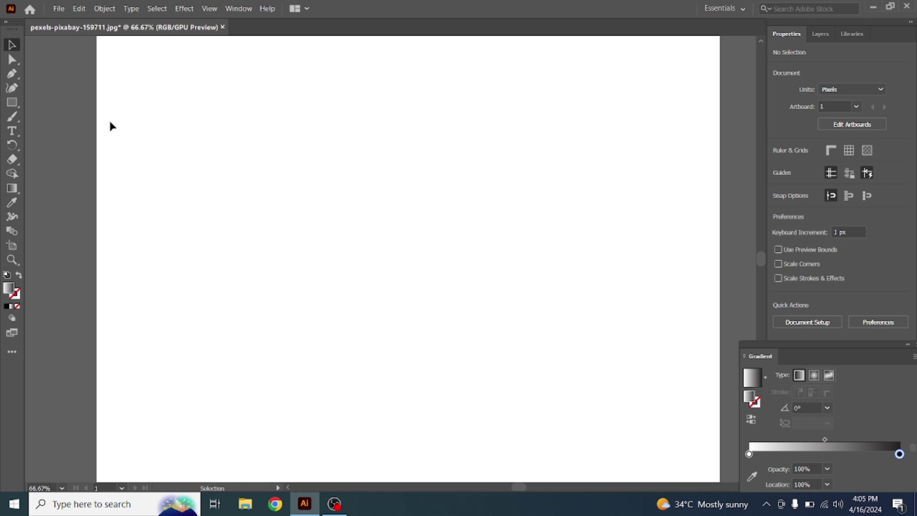
# - Create a text area and replace its placeholder text with the letter R
pyautogui.click(14, 132)
pyautogui.moveTo(212, 124); pyautogui.dragTo(576, 421)
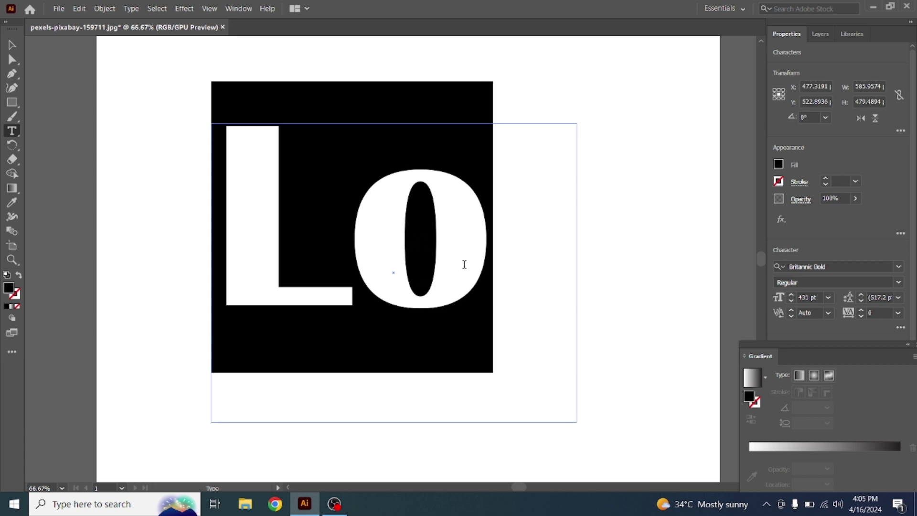
pyautogui.click(472, 272)
pyautogui.press('BackSpace')
pyautogui.press('BackSpace')
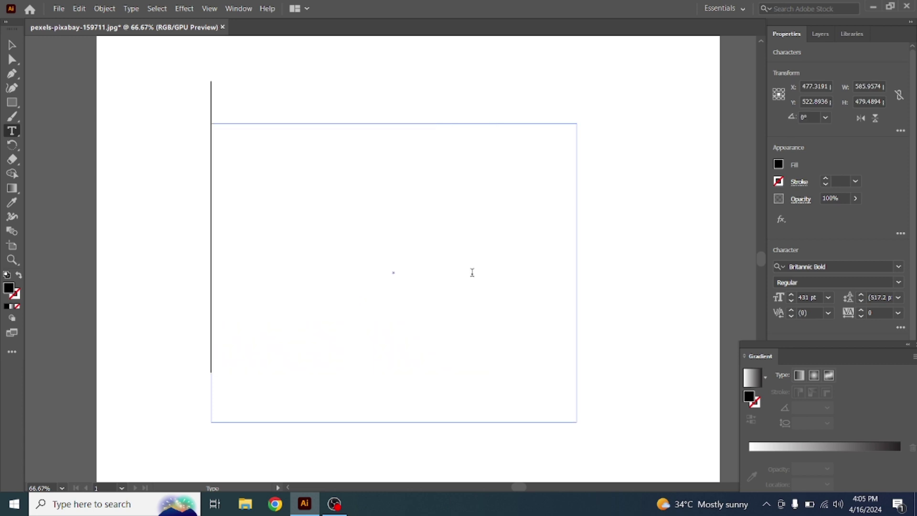
pyautogui.write('R')
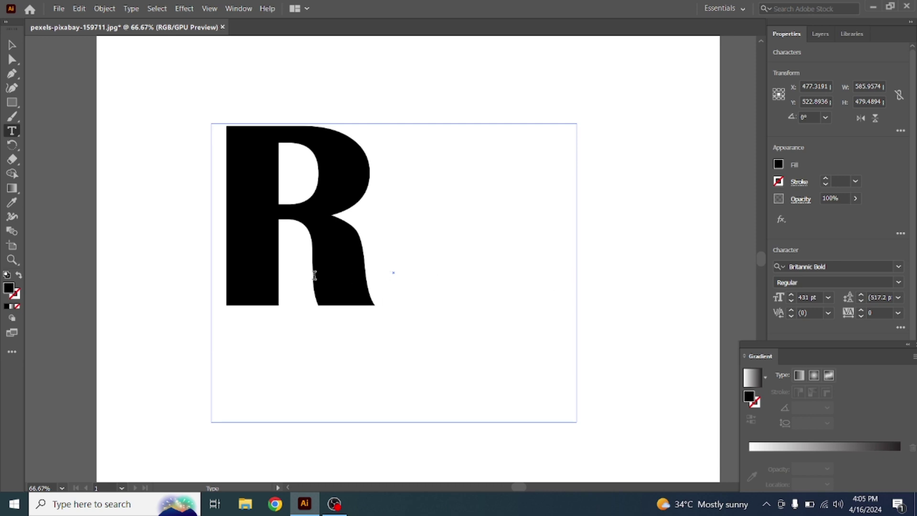
# - Enlarge the Britannic Bold R to 452 pt
pyautogui.doubleClick(313, 275)
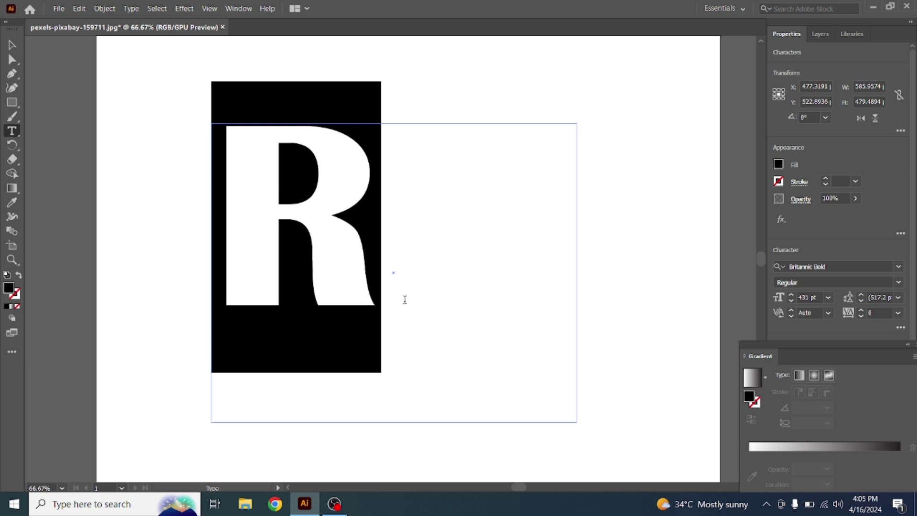
pyautogui.click(791, 296)
pyautogui.click(791, 295)
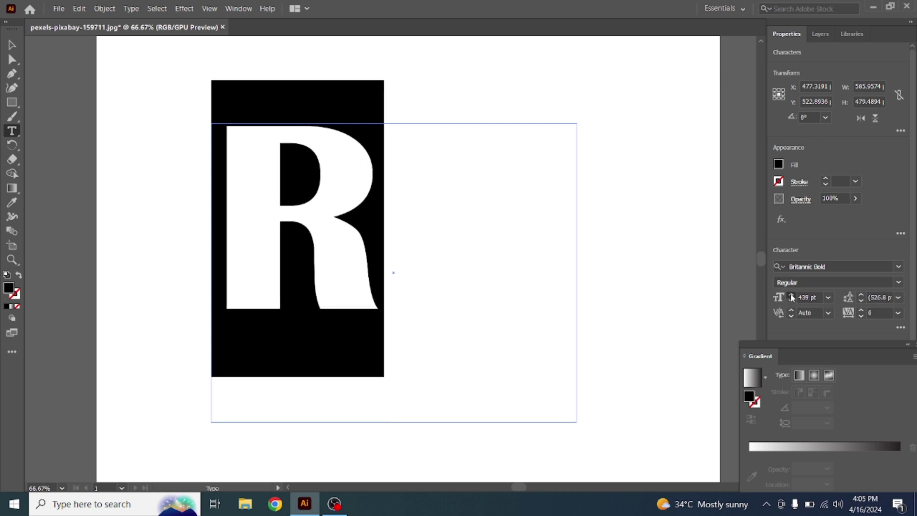
pyautogui.click(791, 296)
pyautogui.click(791, 296)
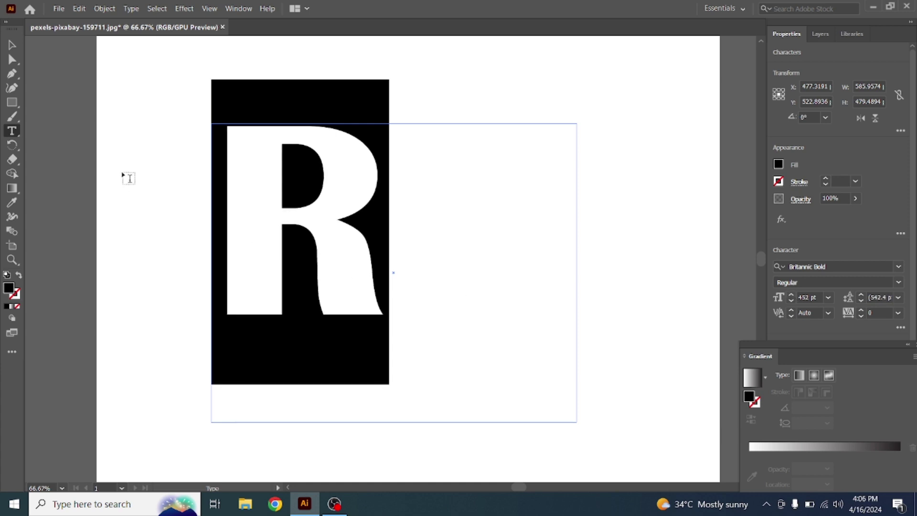
pyautogui.click(12, 45)
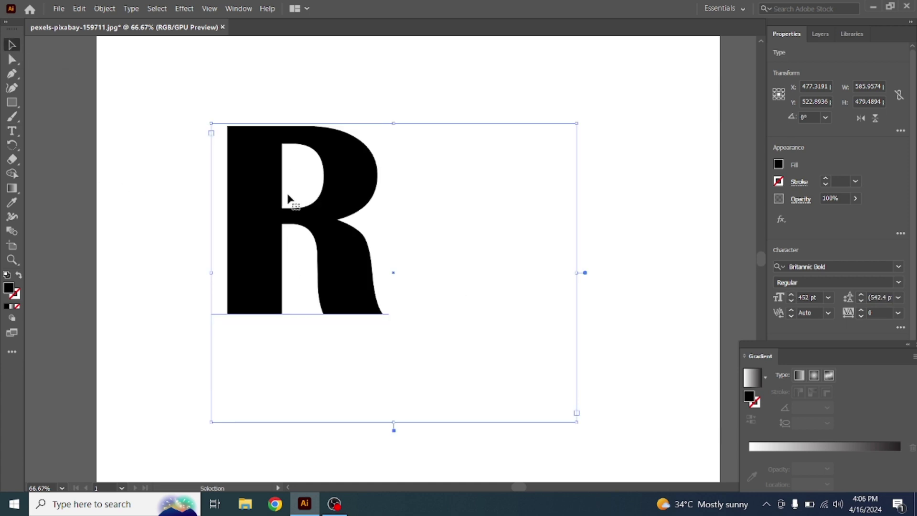
# - Shift the R slightly right and convert it to outlines
pyautogui.moveTo(269, 219); pyautogui.dragTo(352, 211)
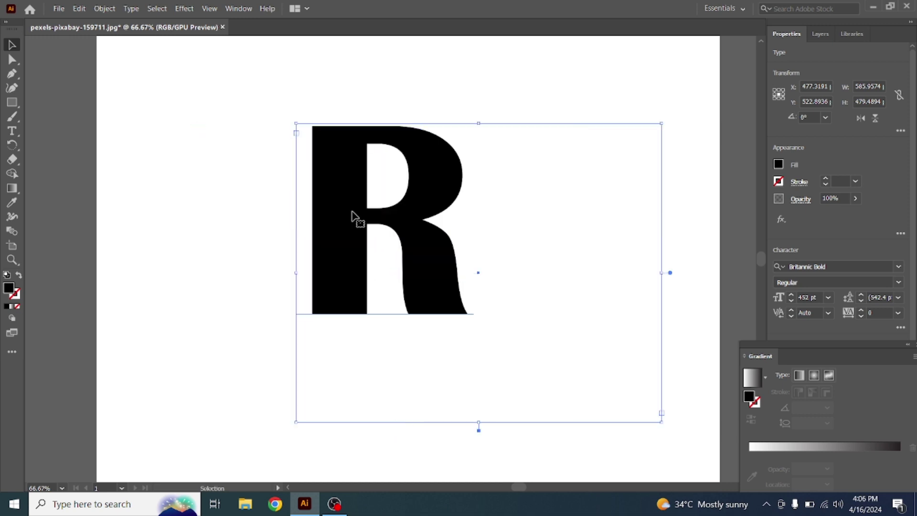
pyautogui.rightClick(353, 214)
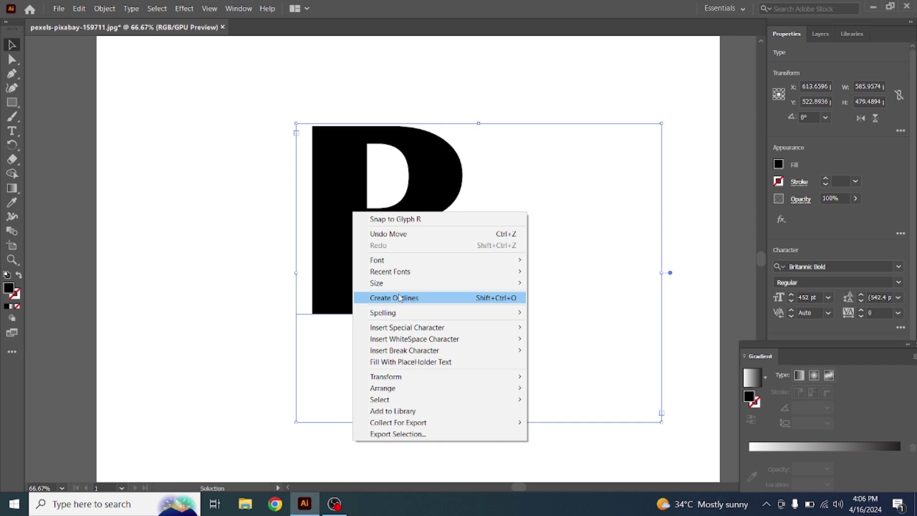
pyautogui.click(442, 300)
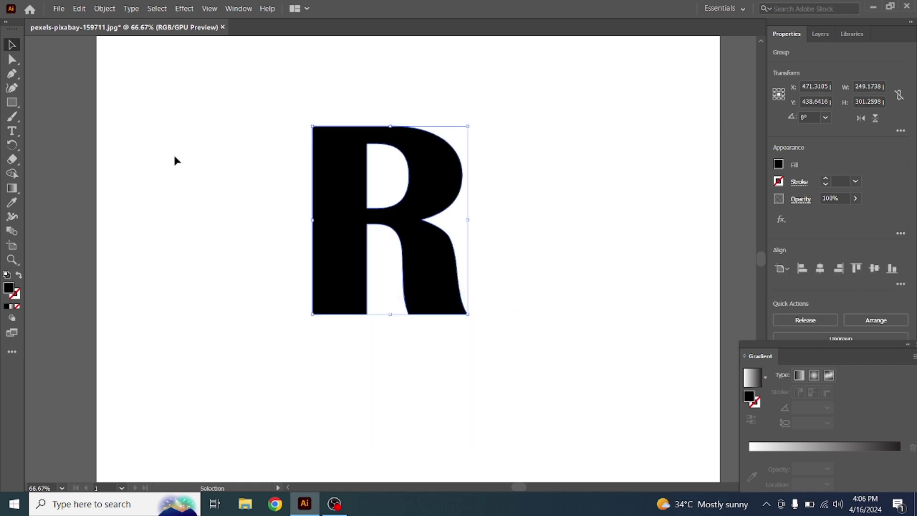
# - Drag the R's left-stem anchors far left into a 494.28 px wide black block
pyautogui.click(13, 60)
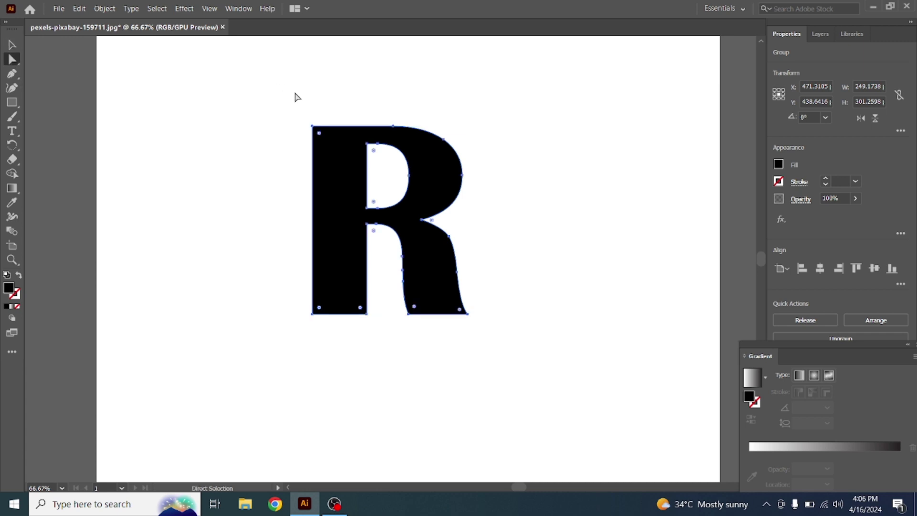
pyautogui.moveTo(276, 101); pyautogui.dragTo(336, 346)
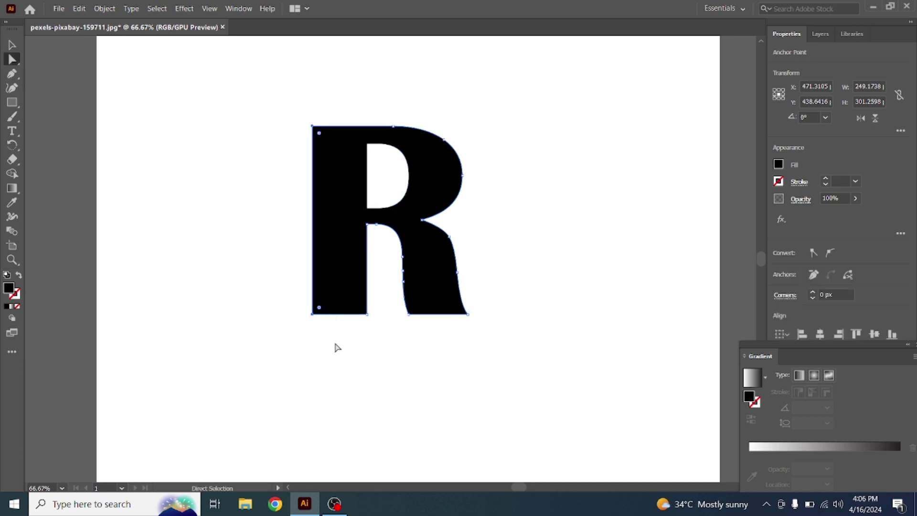
pyautogui.press('Left')
pyautogui.press('Left')
pyautogui.press('Left')
pyautogui.press('Left')
pyautogui.press('Left')
pyautogui.press('Left')
pyautogui.press('Left')
pyautogui.press('Left')
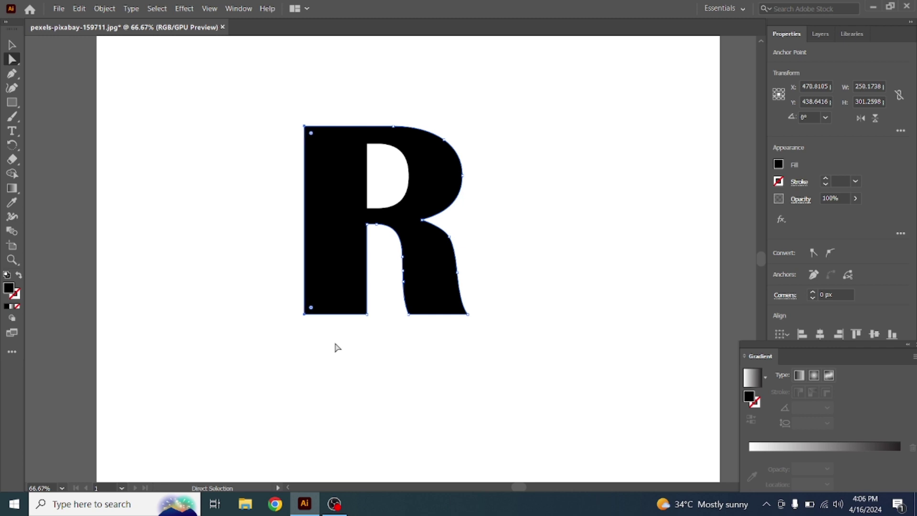
pyautogui.press('Left')
pyautogui.press('Left')
pyautogui.press('Left')
pyautogui.press('Left')
pyautogui.press('Left')
pyautogui.press('Left')
pyautogui.press('Left')
pyautogui.press('Left')
pyautogui.press('Left')
pyautogui.press('Left')
pyautogui.press('Left')
pyautogui.press('Left')
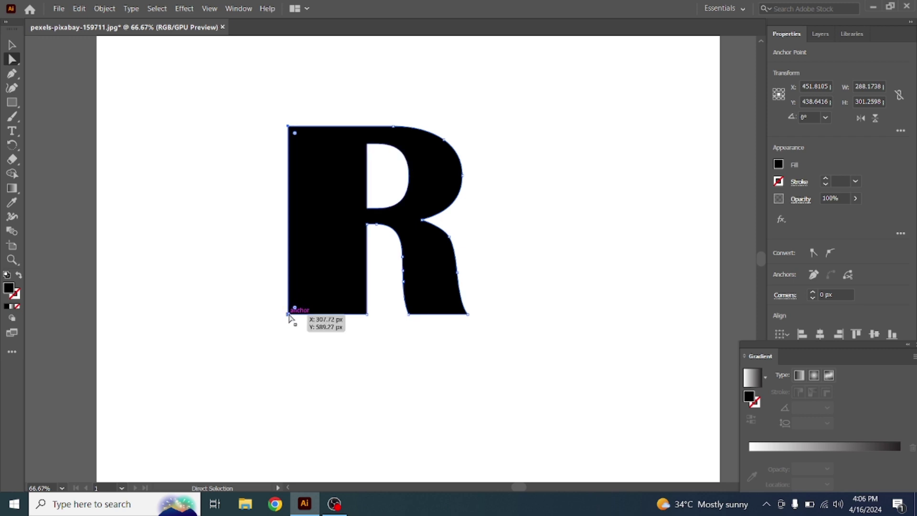
pyautogui.moveTo(288, 314); pyautogui.dragTo(202, 322)
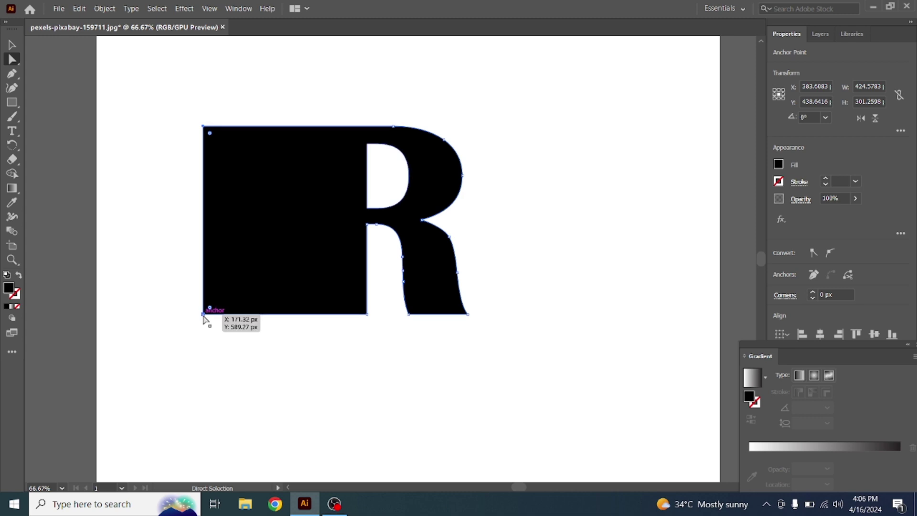
pyautogui.moveTo(203, 315); pyautogui.dragTo(159, 315)
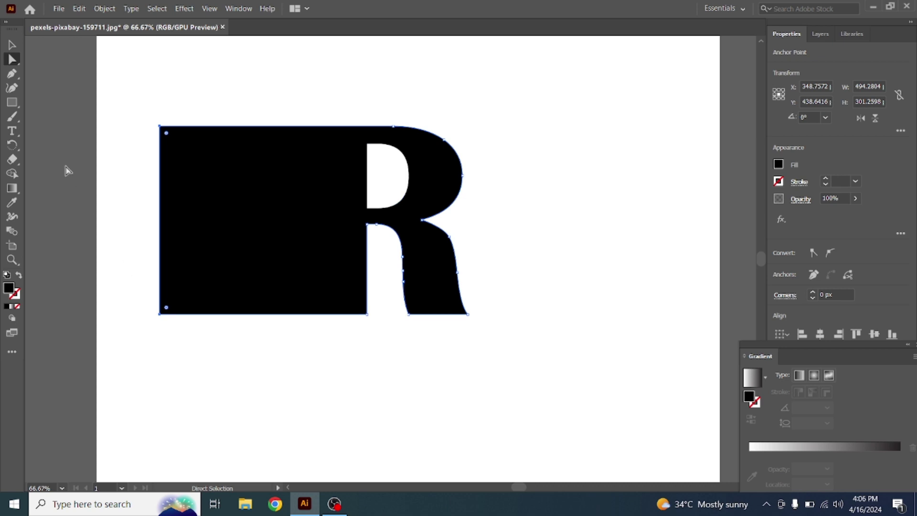
pyautogui.click(12, 102)
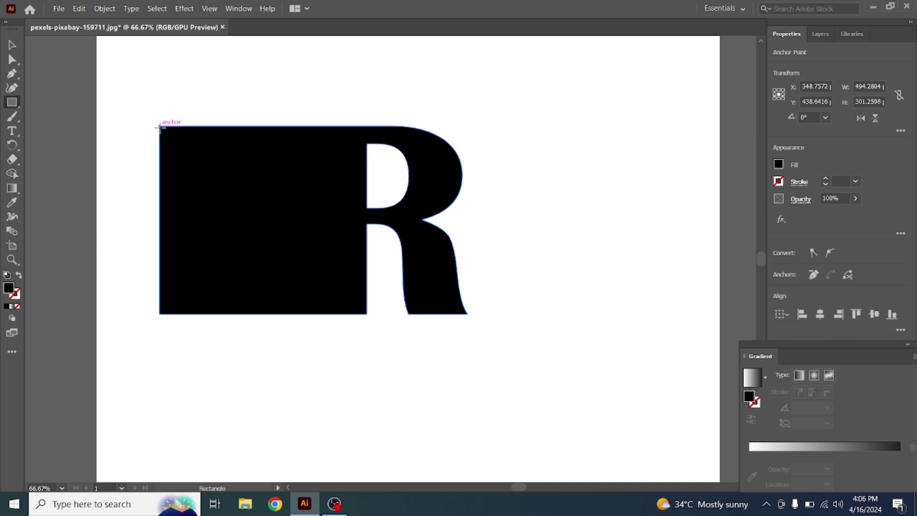
# - Cover the R with a white-to-black linear gradient rectangle, black stop nudged slightly left
pyautogui.moveTo(159, 127); pyautogui.dragTo(470, 315)
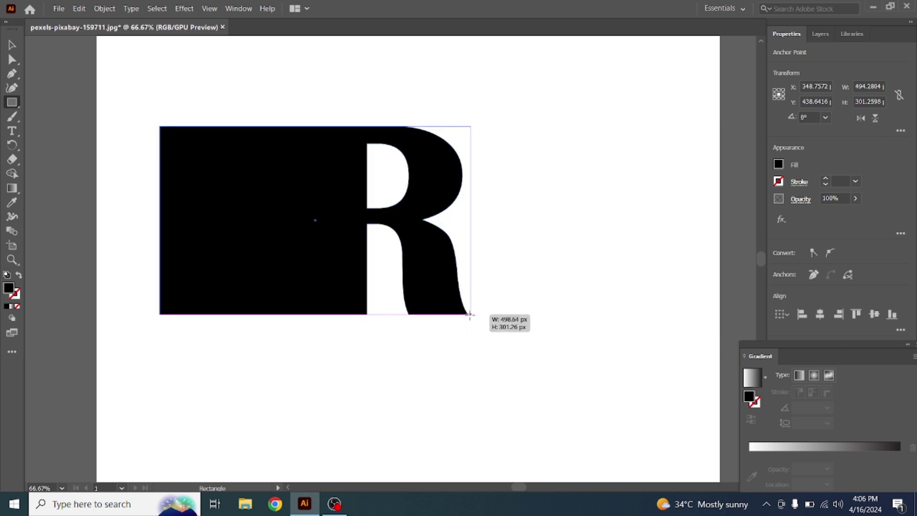
pyautogui.moveTo(470, 314); pyautogui.dragTo(468, 315)
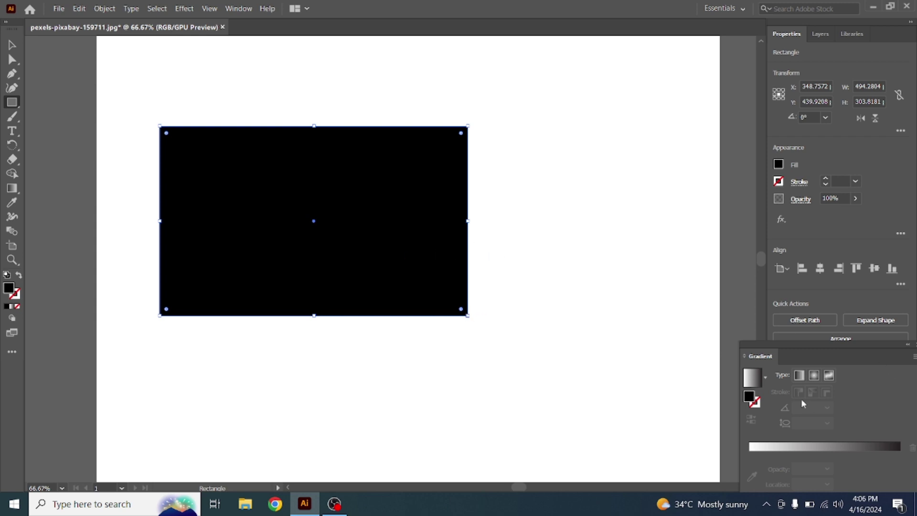
pyautogui.click(753, 378)
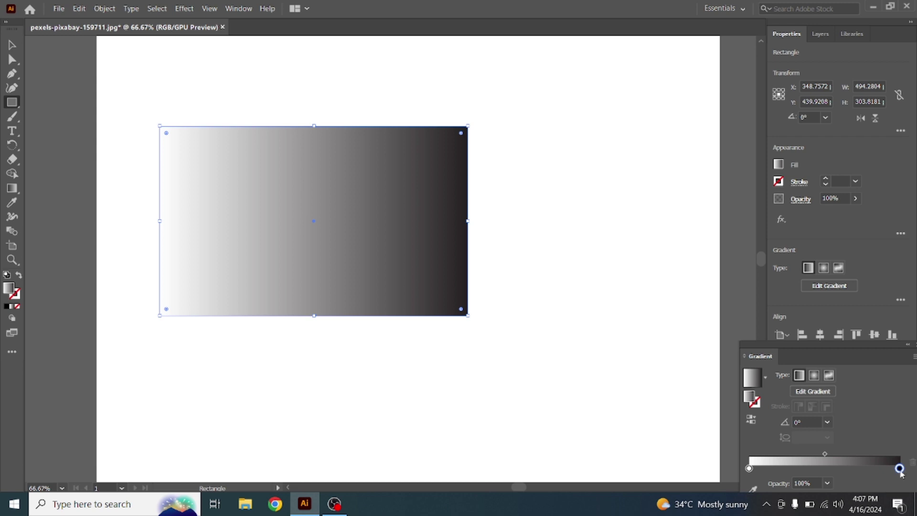
pyautogui.moveTo(899, 469); pyautogui.dragTo(889, 469)
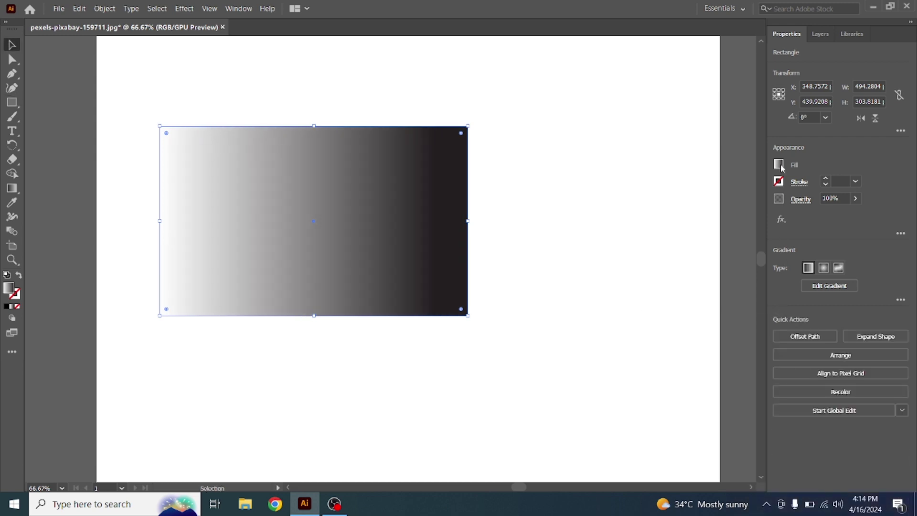
# - Pull the gradient's dark stop to the rectangle's middle so the left half fades from white
pyautogui.click(778, 165)
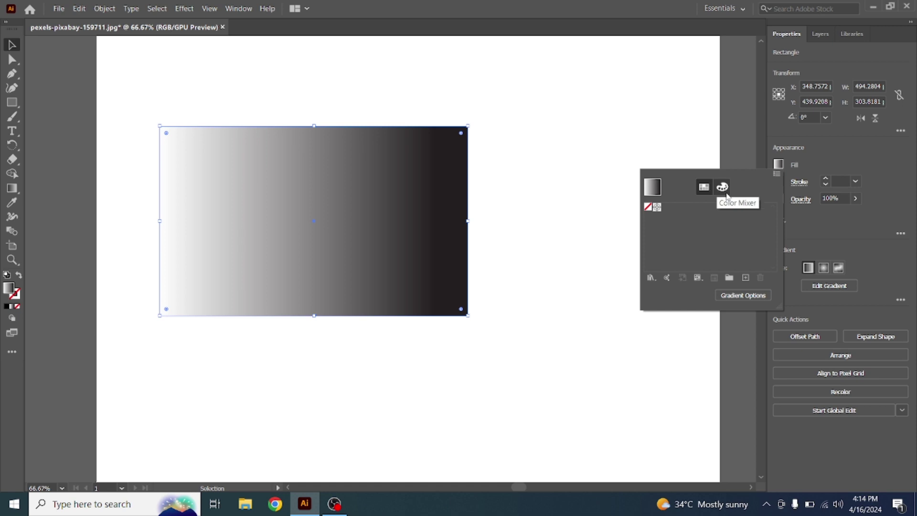
pyautogui.click(387, 294)
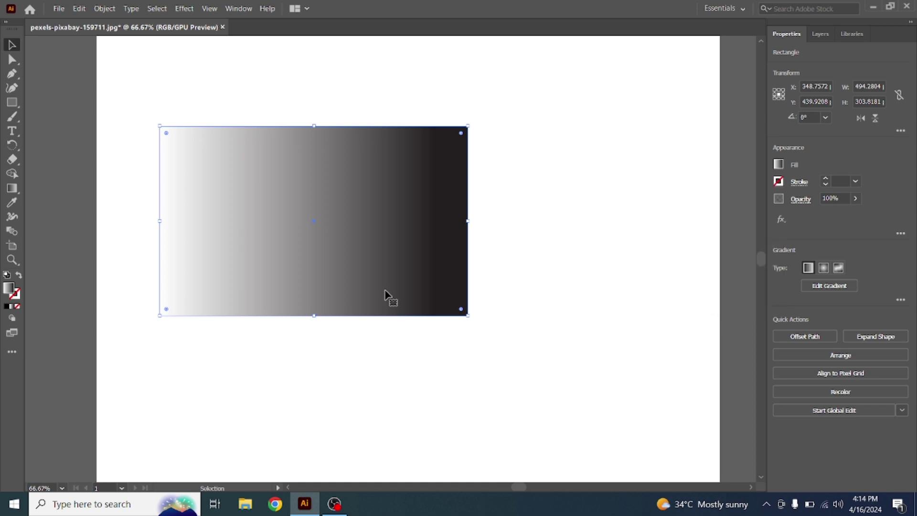
pyautogui.doubleClick(386, 295)
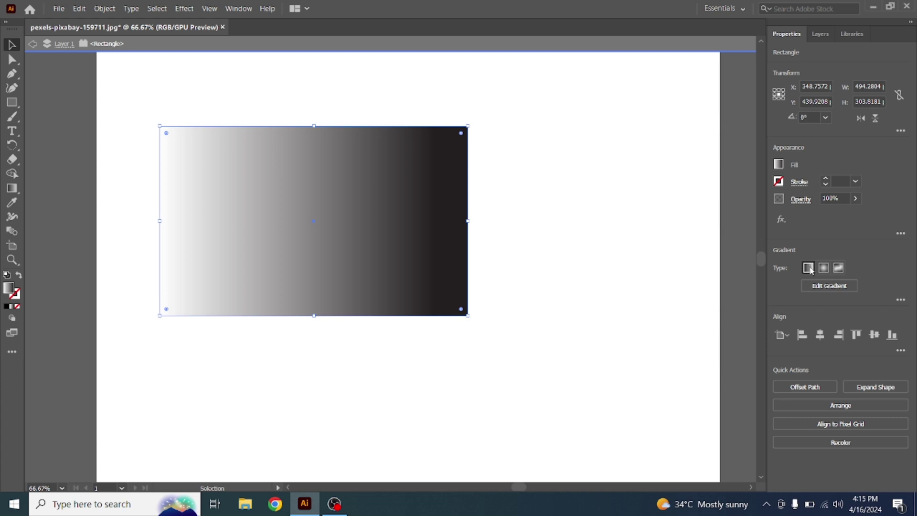
pyautogui.click(826, 285)
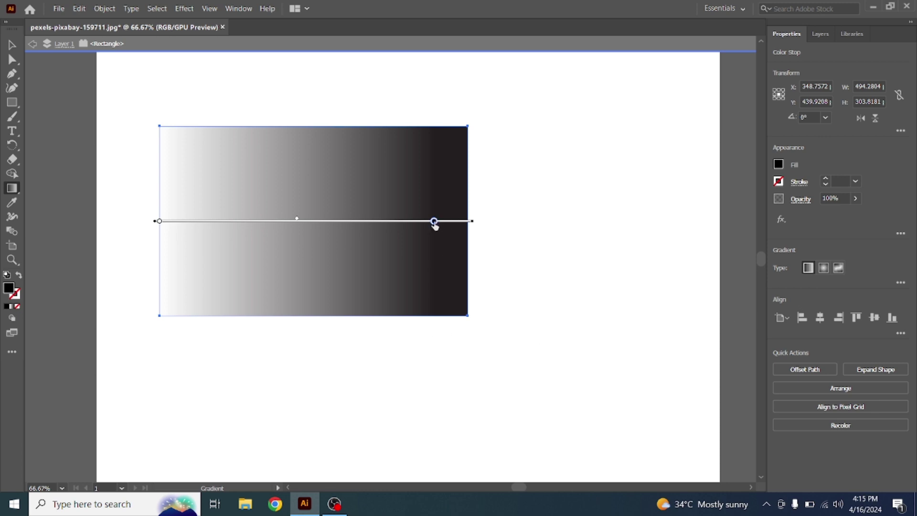
pyautogui.moveTo(433, 221); pyautogui.dragTo(346, 221)
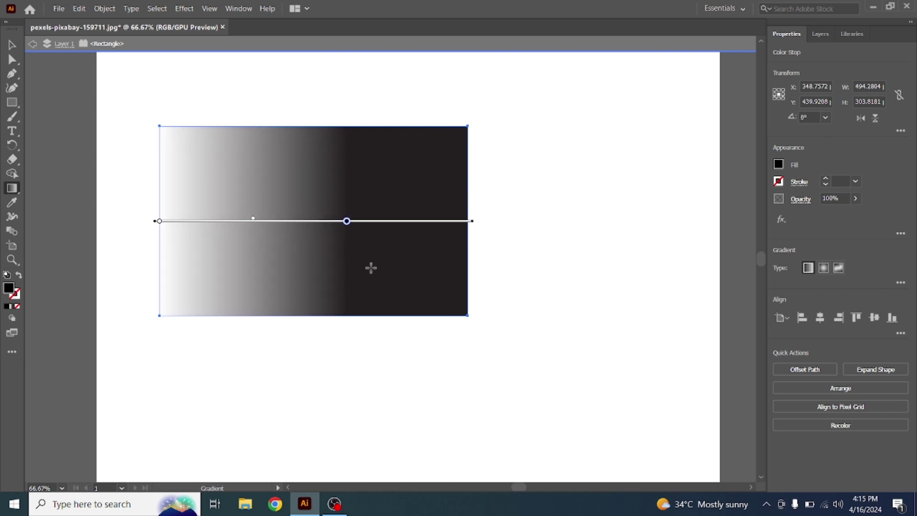
pyautogui.click(13, 46)
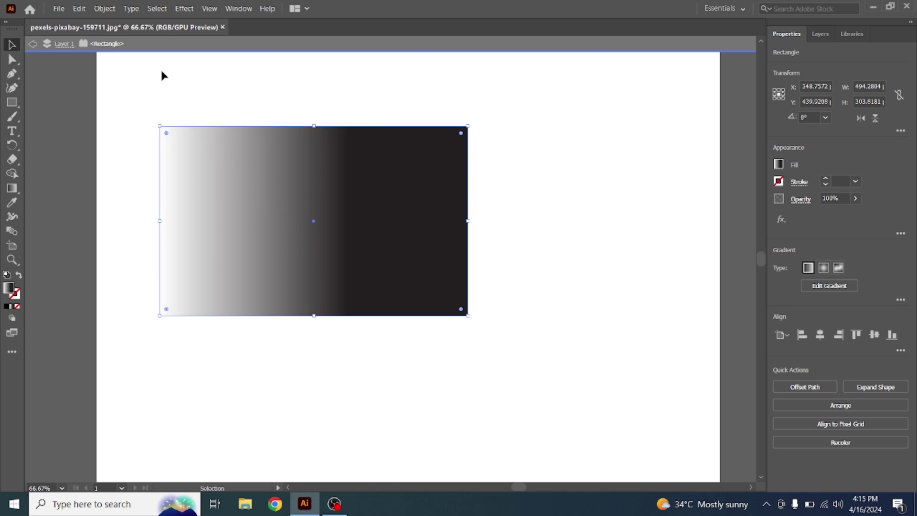
# - Apply a Mezzotint effect with Medium Dots to the gradient rectangle
pyautogui.click(184, 10)
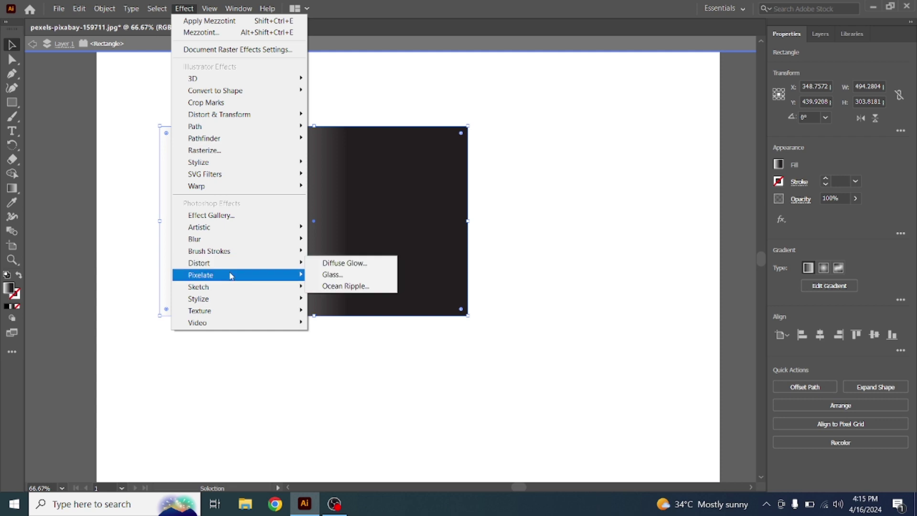
pyautogui.moveTo(201, 274)
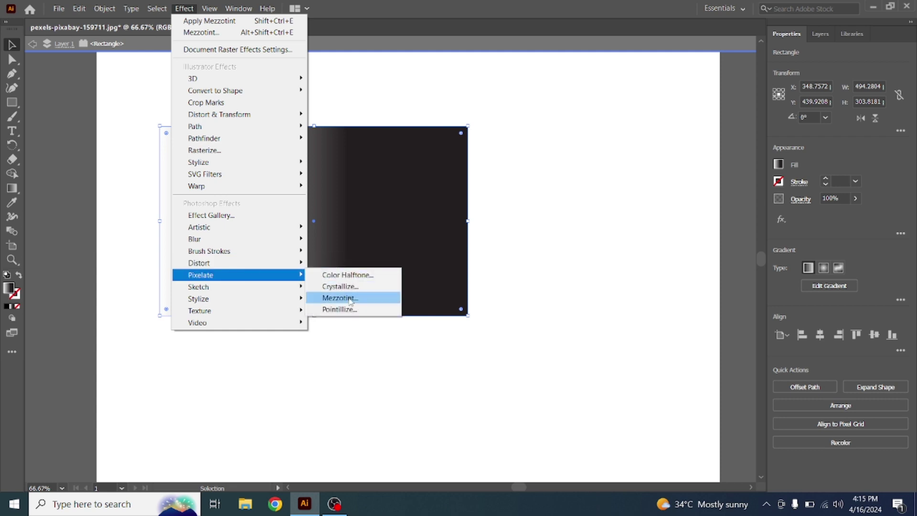
pyautogui.click(349, 298)
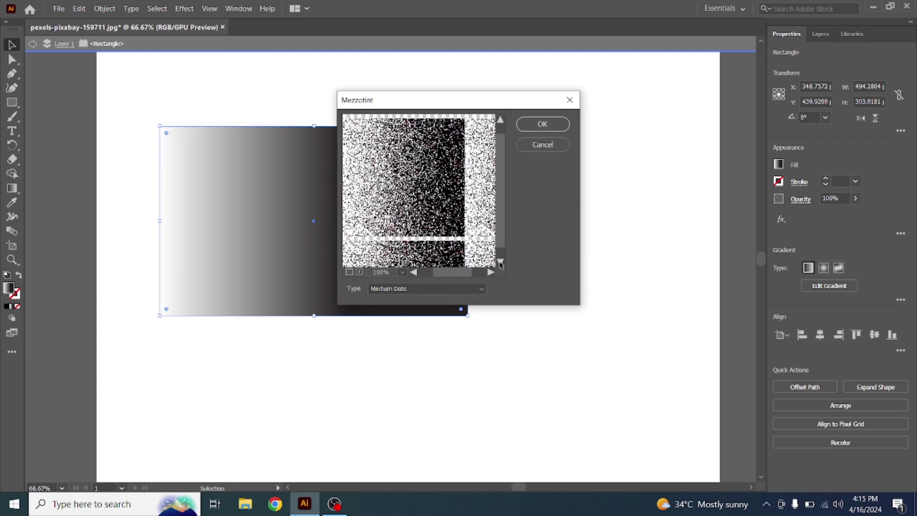
pyautogui.click(500, 262)
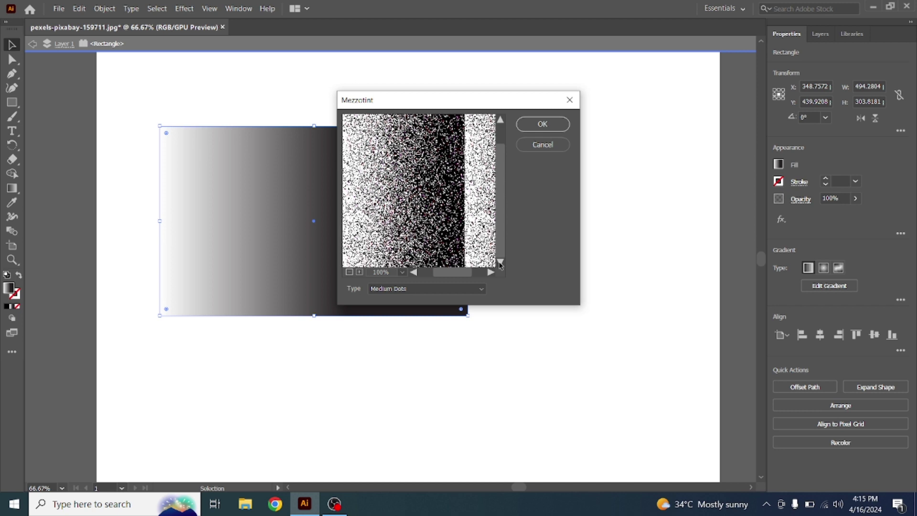
pyautogui.click(482, 289)
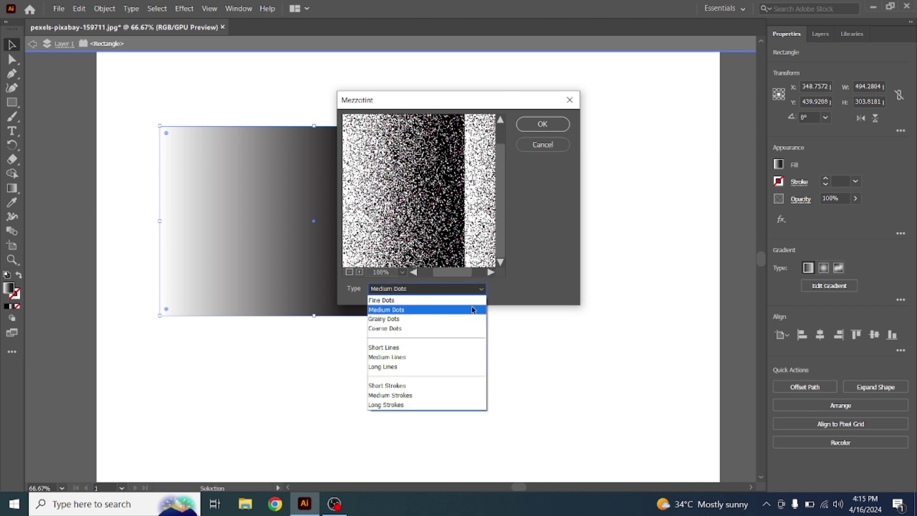
pyautogui.click(472, 310)
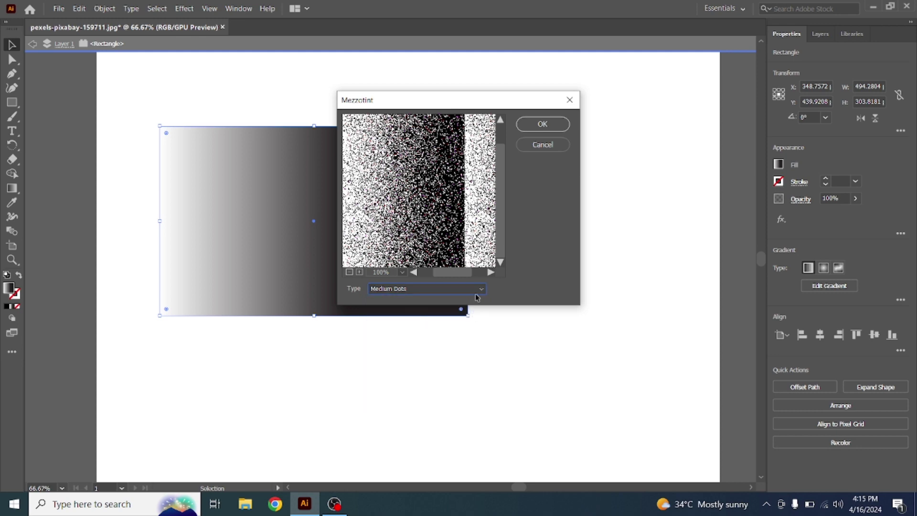
pyautogui.click(543, 124)
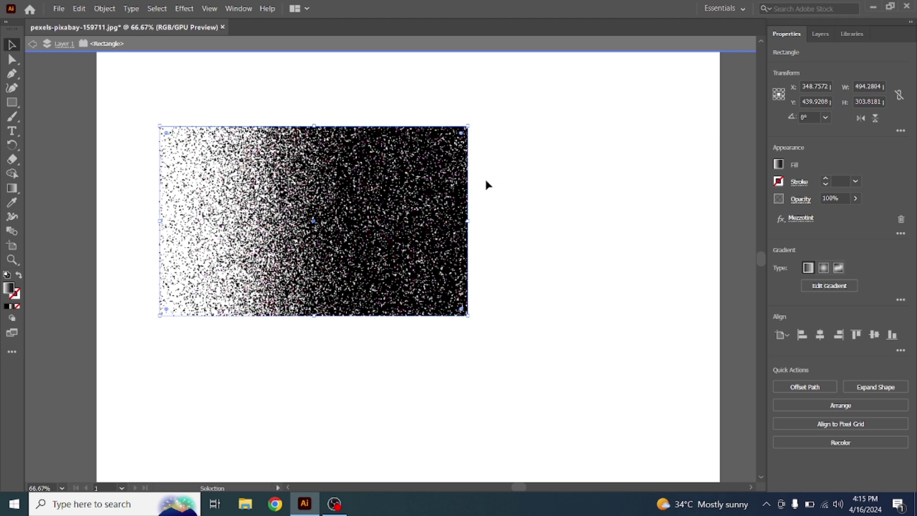
# - Move the speckled rectangle down-left off the R and the R group to the right
pyautogui.moveTo(443, 218); pyautogui.dragTo(394, 303)
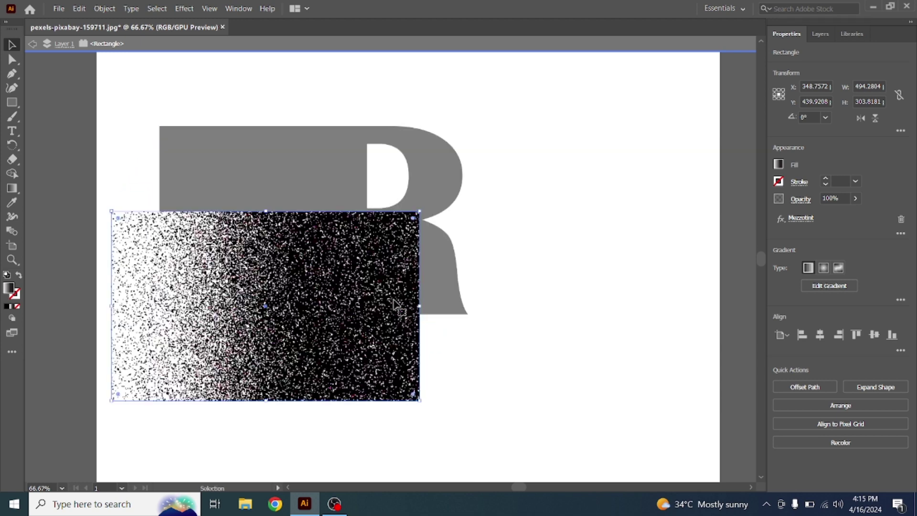
pyautogui.click(431, 194)
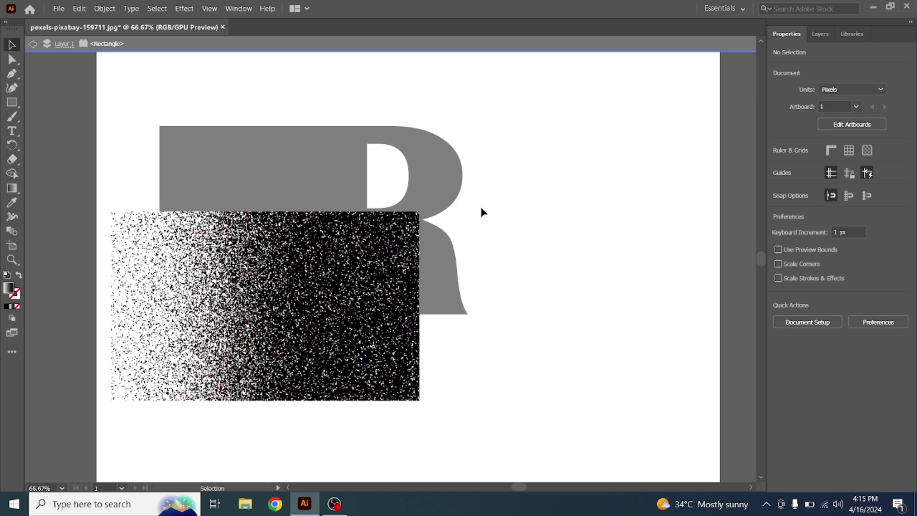
pyautogui.doubleClick(448, 187)
pyautogui.click(448, 188)
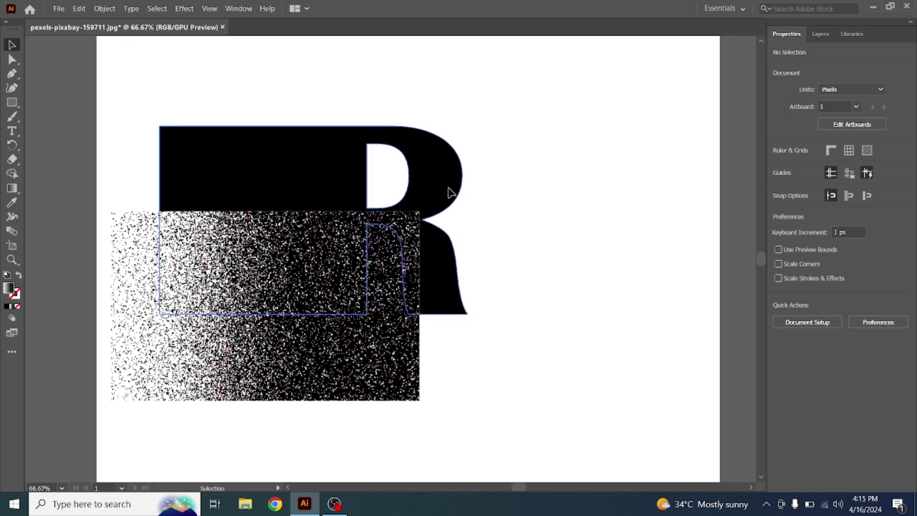
pyautogui.moveTo(448, 194); pyautogui.dragTo(602, 184)
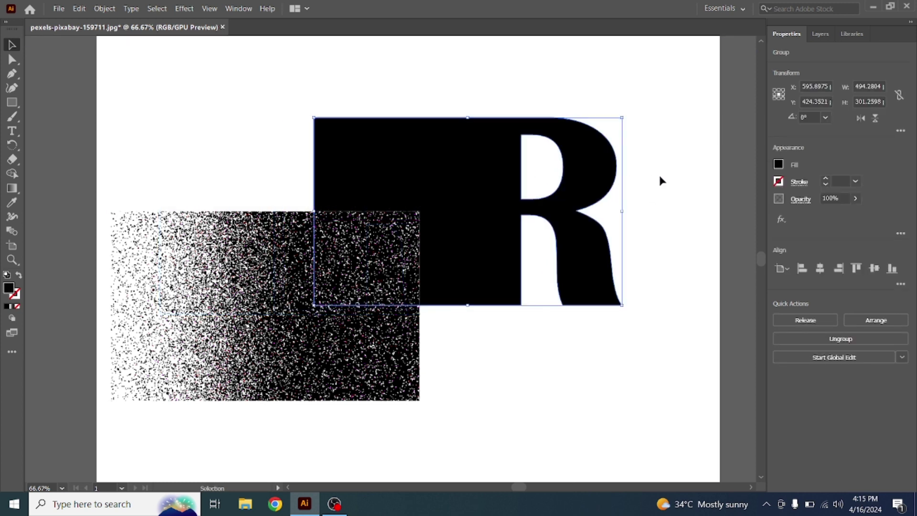
# - Shift the R group right and up, then raise the speckled rectangle level beside it
pyautogui.doubleClick(405, 343)
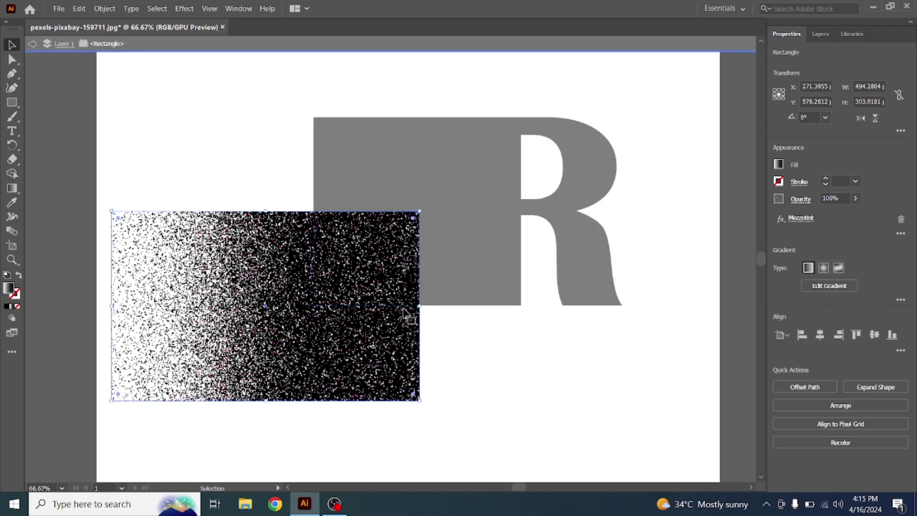
pyautogui.doubleClick(472, 249)
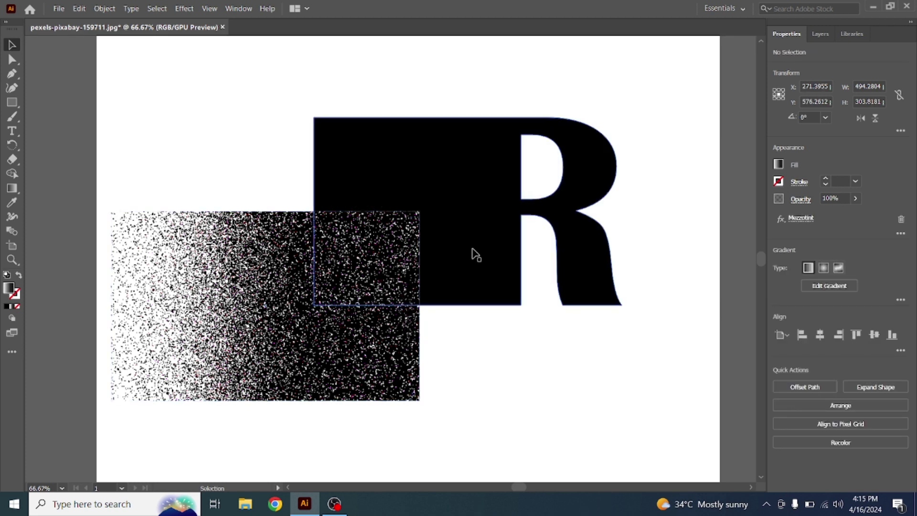
pyautogui.rightClick(472, 249)
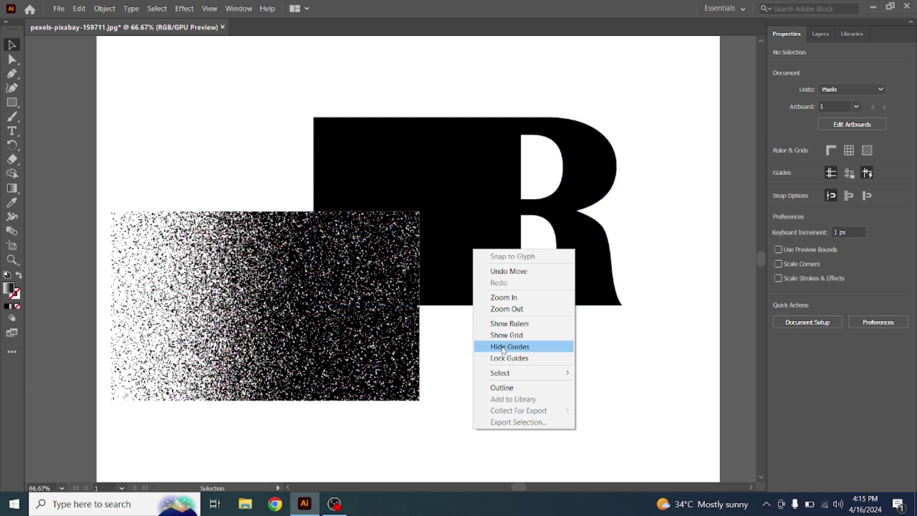
pyautogui.click(416, 185)
pyautogui.rightClick(417, 181)
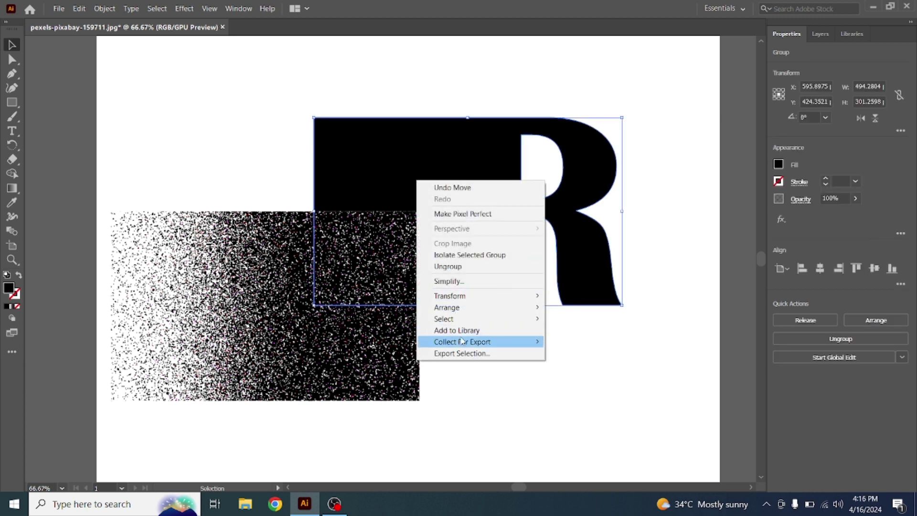
pyautogui.click(474, 170)
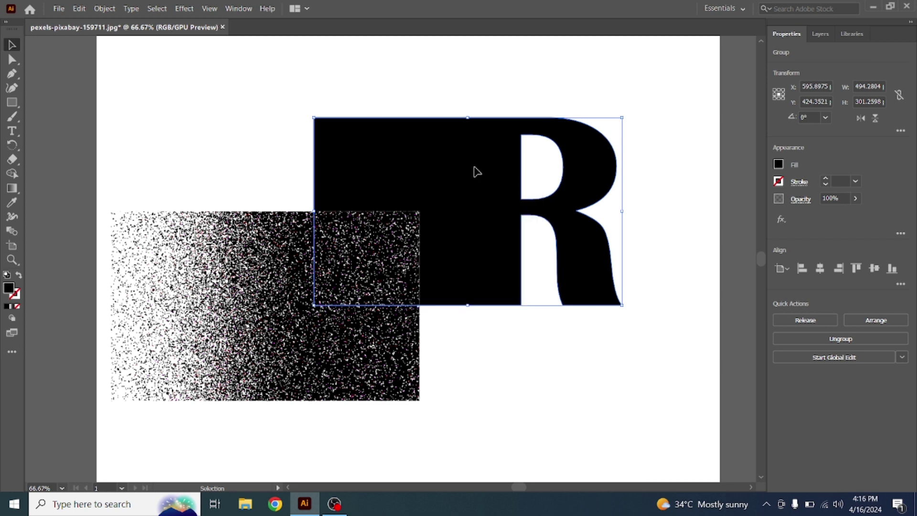
pyautogui.moveTo(475, 172); pyautogui.dragTo(558, 164)
pyautogui.click(408, 233)
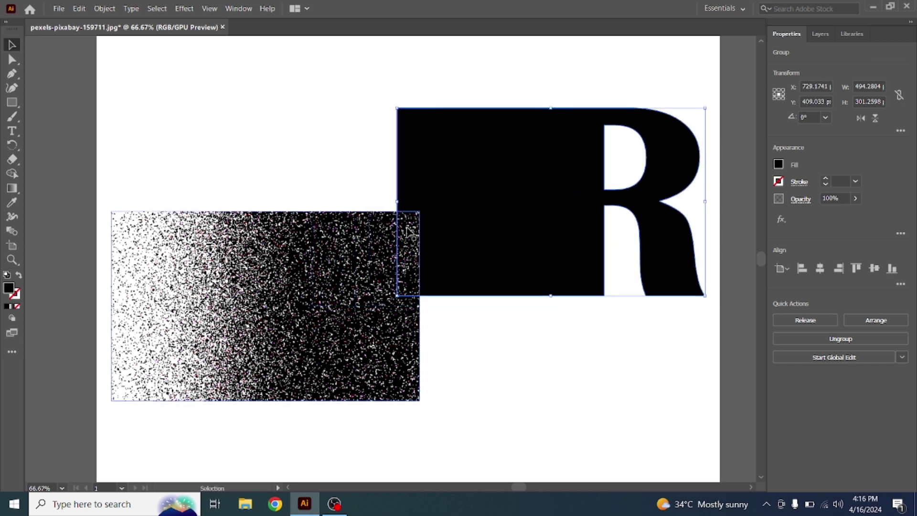
pyautogui.hotkey('ctrl', 'shift', 'g')
pyautogui.moveTo(341, 264); pyautogui.dragTo(328, 158)
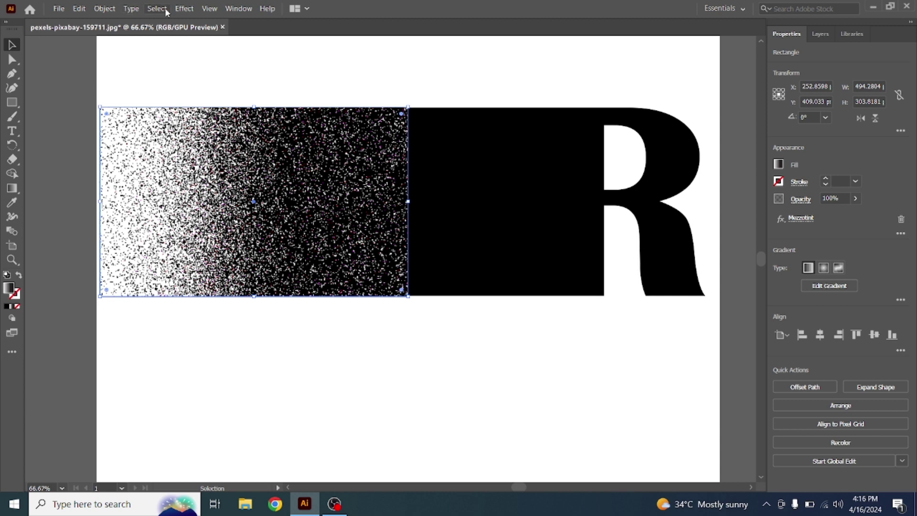
# - Expand the mezzotint rectangle's appearance into an embedded 567 × 376 px image
pyautogui.click(185, 9)
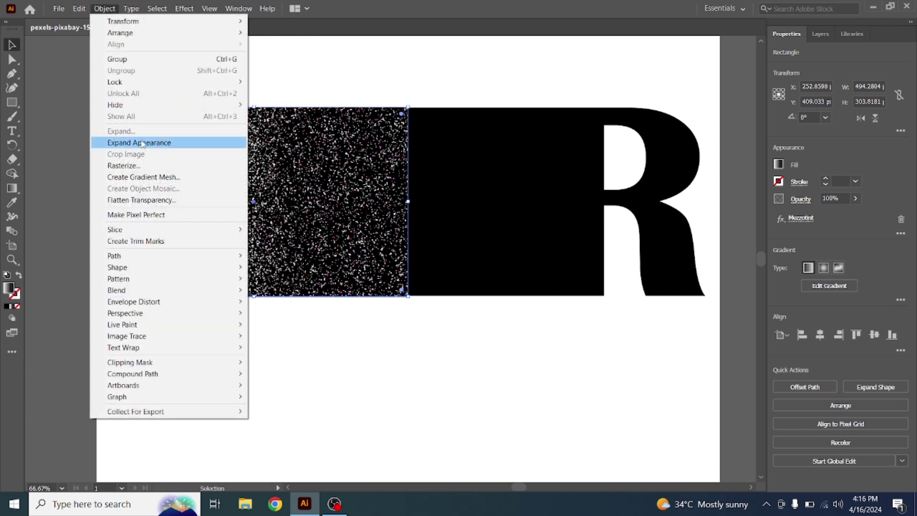
pyautogui.click(149, 143)
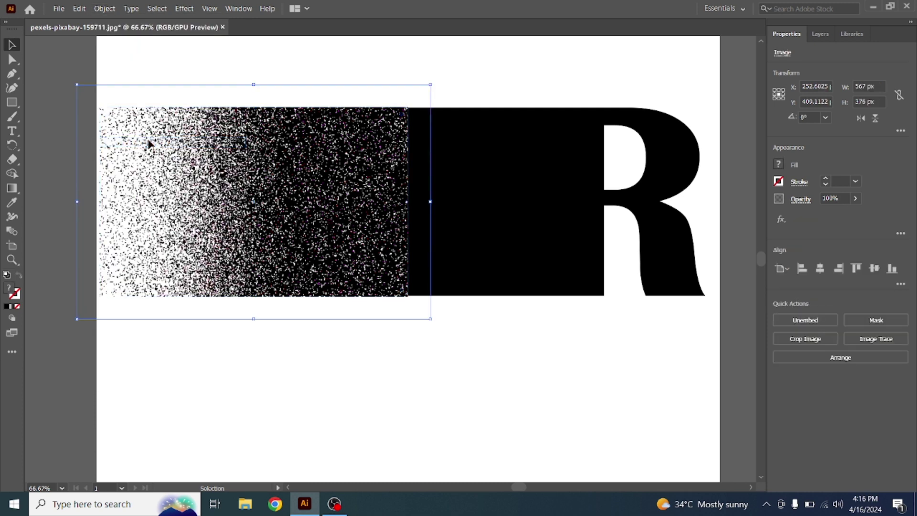
pyautogui.click(876, 339)
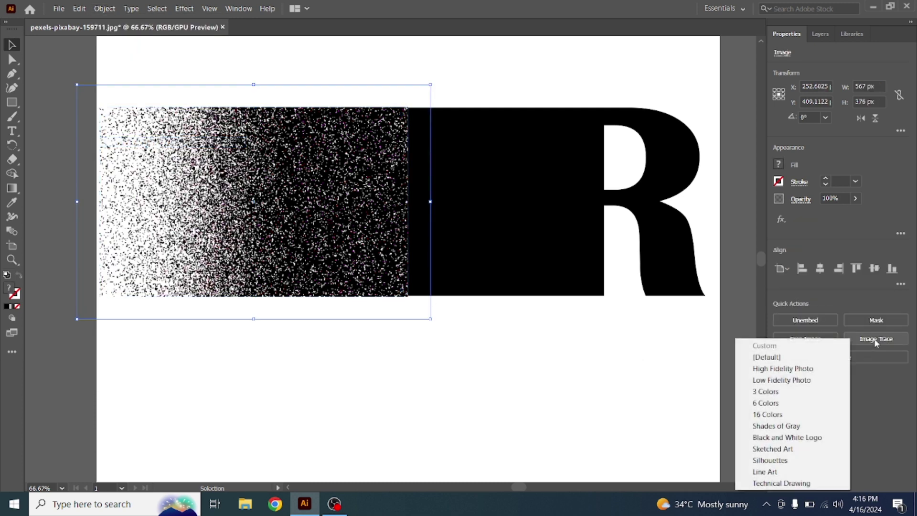
pyautogui.click(723, 342)
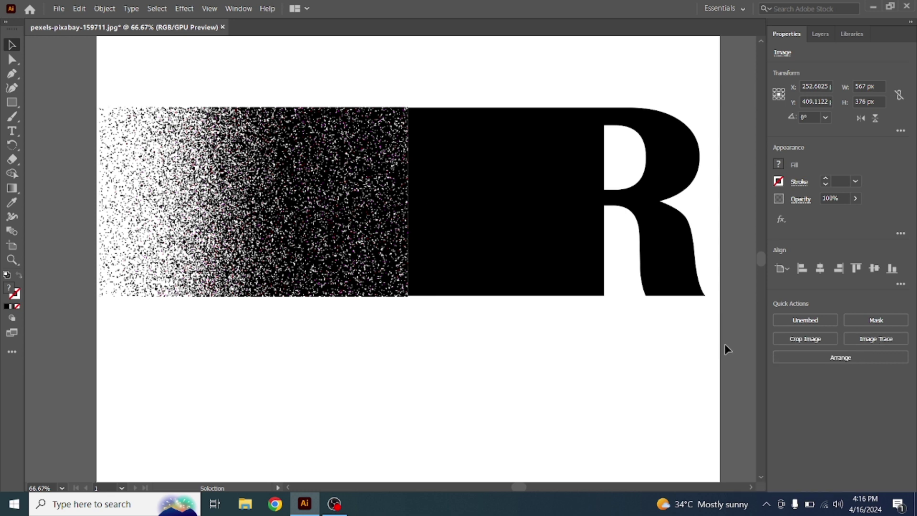
# - Bring the black R group to front, align it over the speckled image, and select both
pyautogui.click(470, 232)
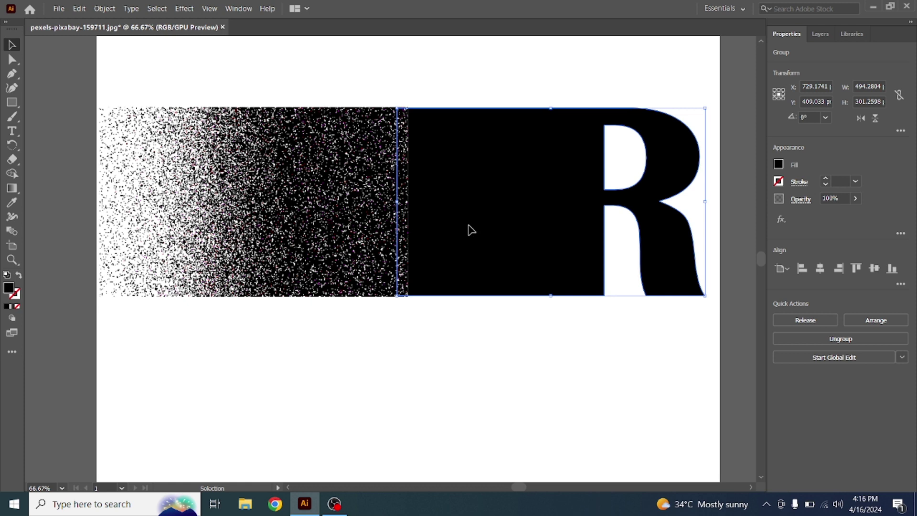
pyautogui.rightClick(467, 225)
pyautogui.moveTo(500, 352)
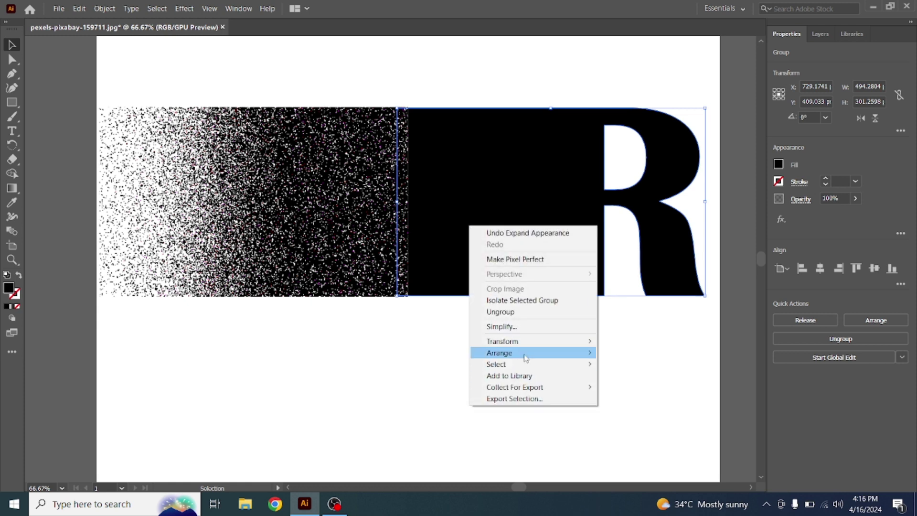
pyautogui.click(621, 353)
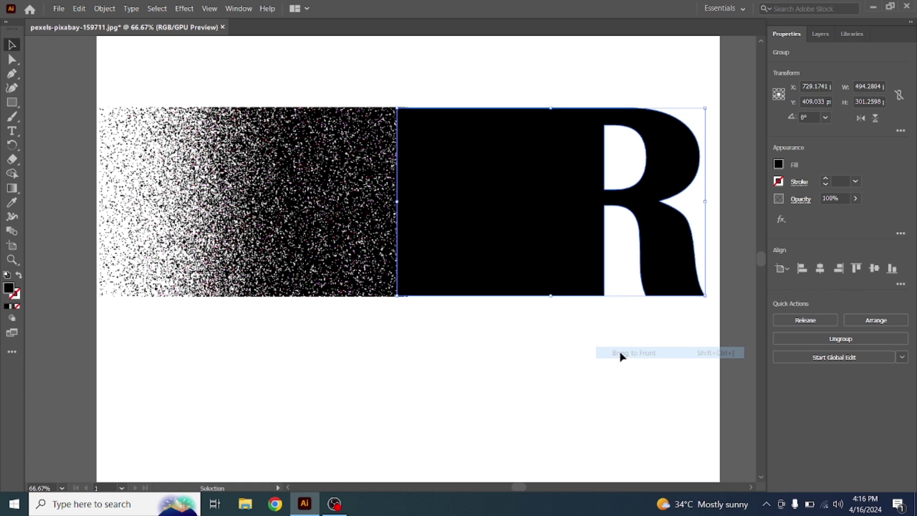
pyautogui.moveTo(543, 253); pyautogui.dragTo(294, 254)
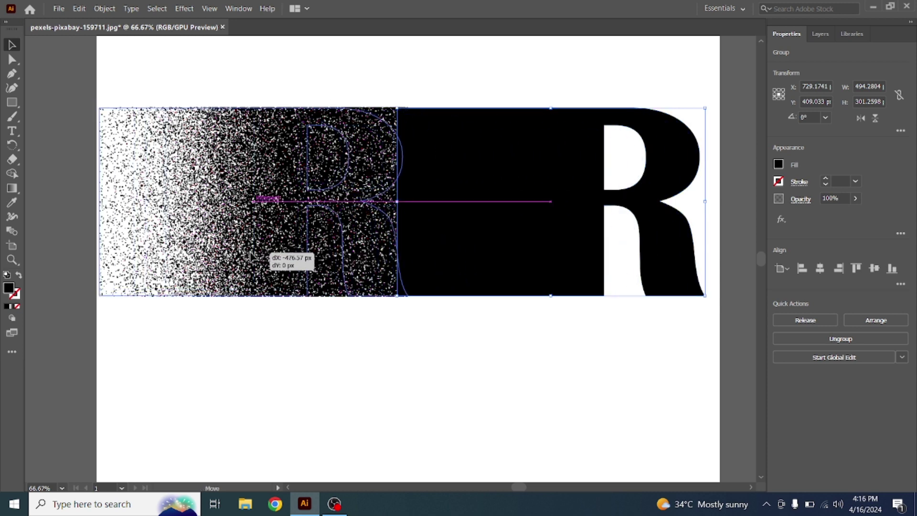
pyautogui.moveTo(243, 249); pyautogui.dragTo(249, 258)
pyautogui.press('Right')
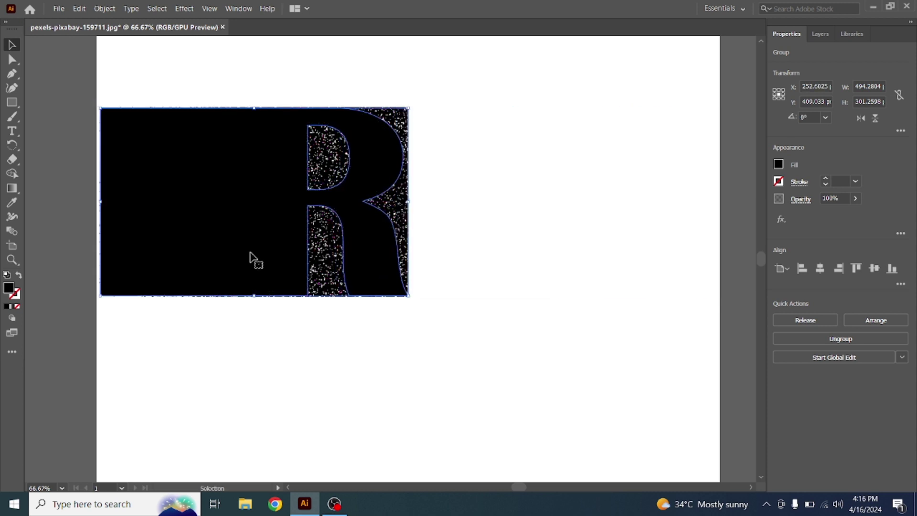
pyautogui.press('Down')
pyautogui.press('Left')
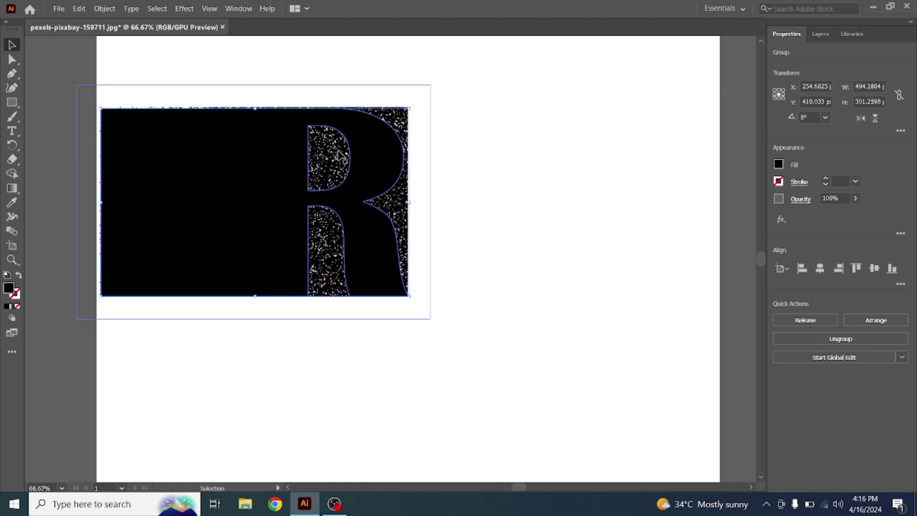
pyautogui.click(403, 128)
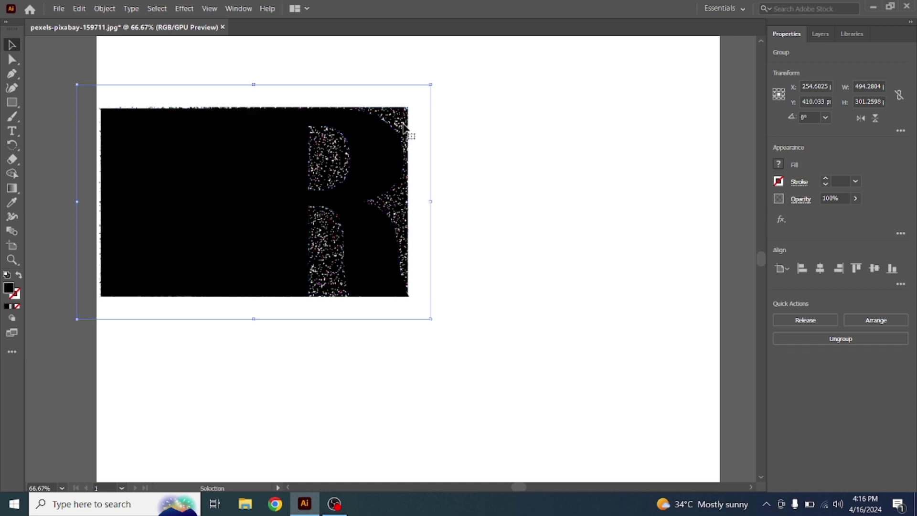
pyautogui.keyDown('shift'); pyautogui.click(375, 150); pyautogui.keyUp('shift')
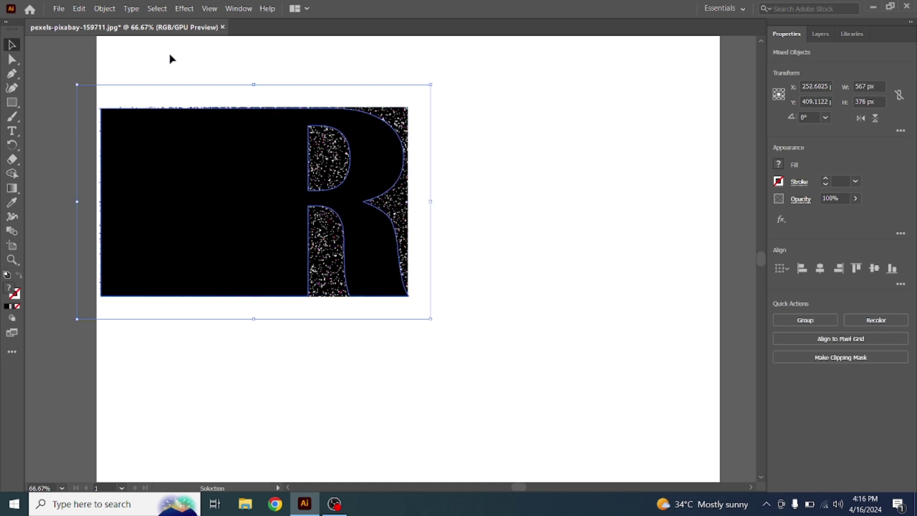
# - Make a clipping mask of the image inside the R and move it toward page centre
pyautogui.click(109, 10)
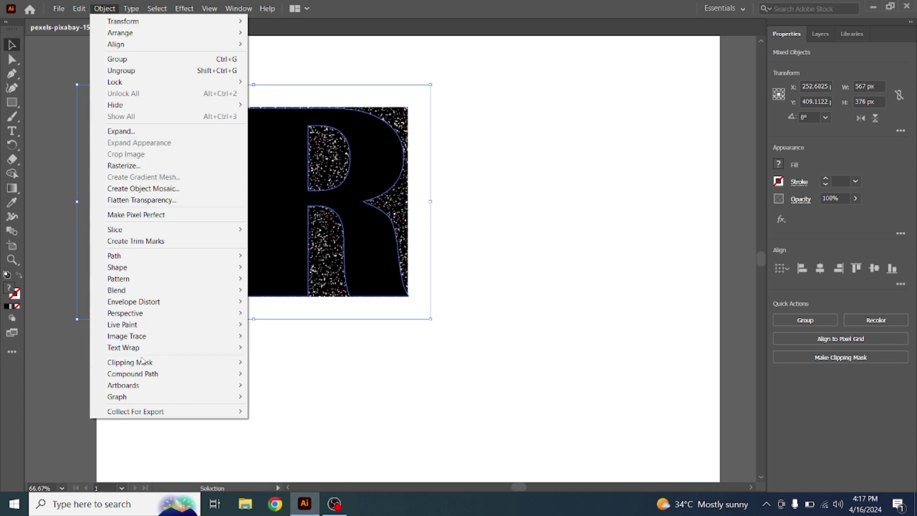
pyautogui.moveTo(169, 362)
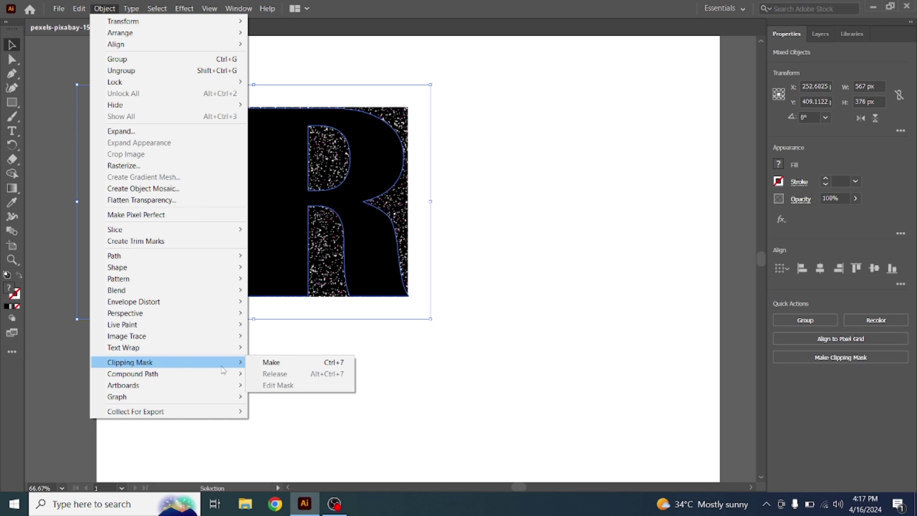
pyautogui.click(291, 367)
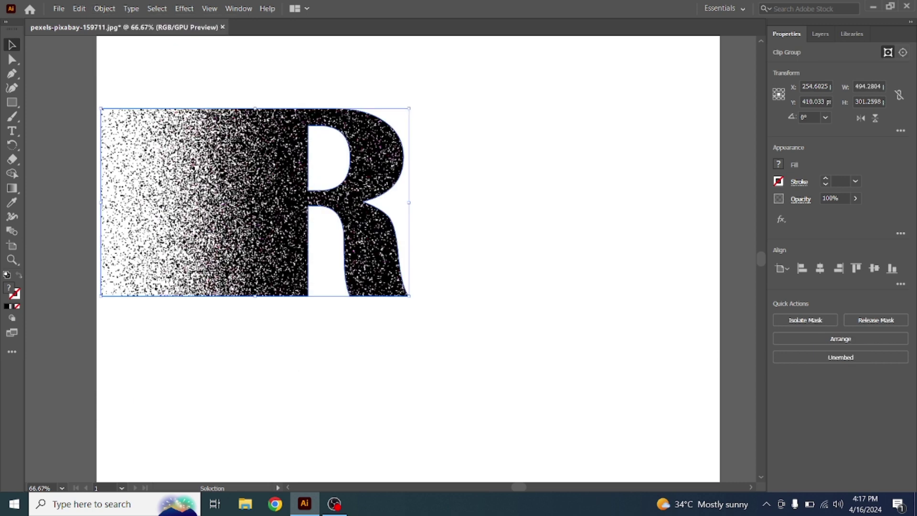
pyautogui.moveTo(245, 226); pyautogui.dragTo(373, 232)
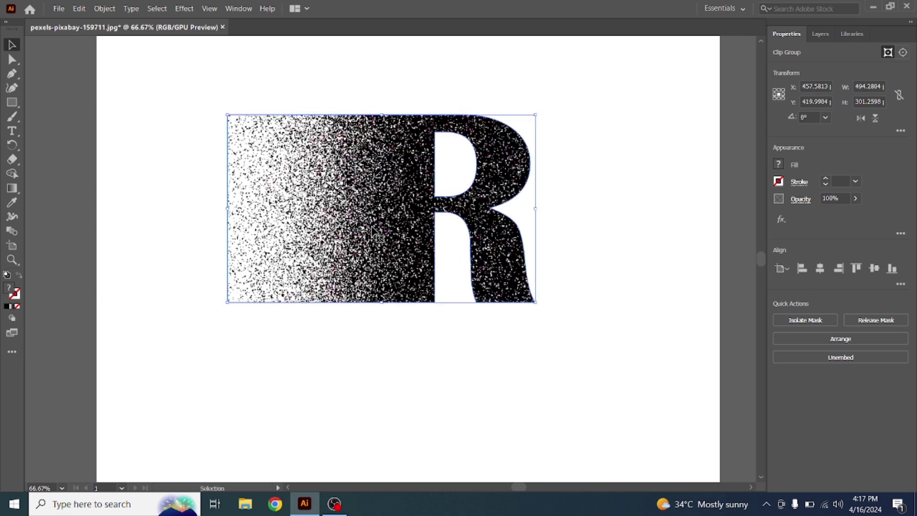
pyautogui.moveTo(331, 233); pyautogui.dragTo(335, 248)
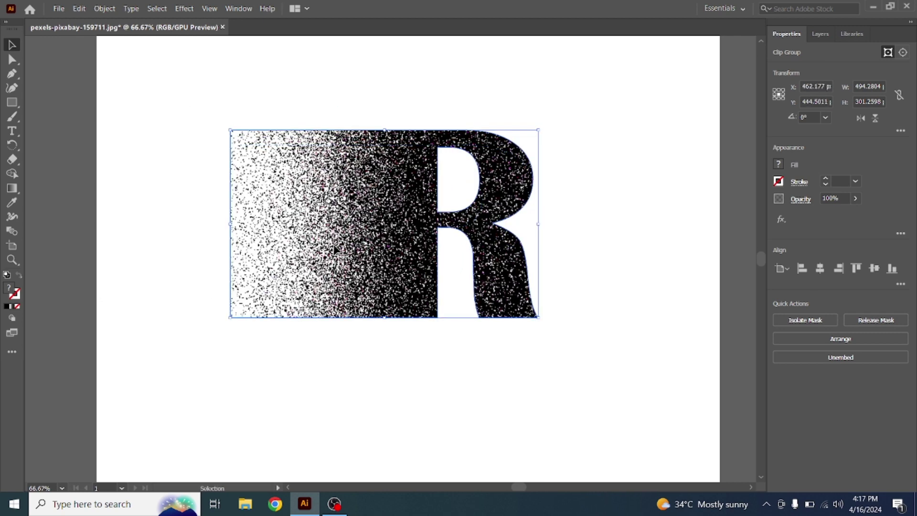
# - Nudge the clipped grainy R slightly down and right, then deselect it
pyautogui.click(413, 395)
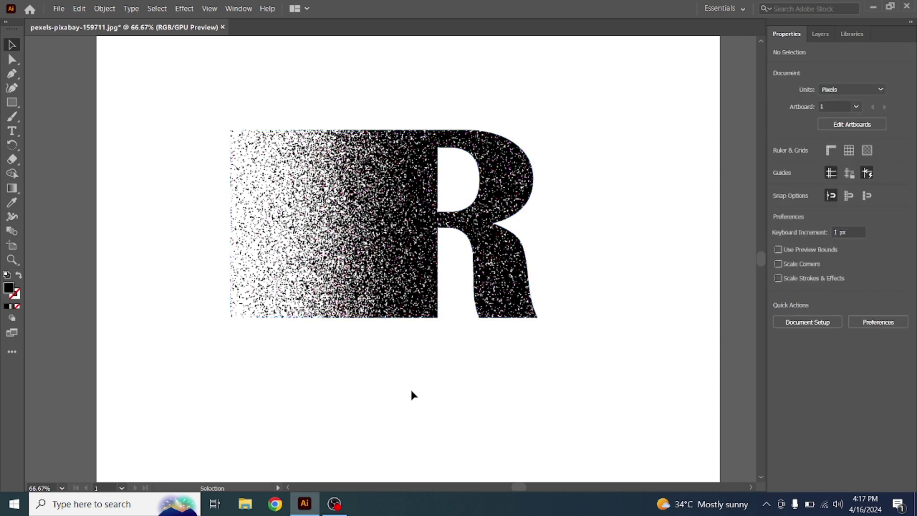
pyautogui.moveTo(387, 280); pyautogui.dragTo(399, 307)
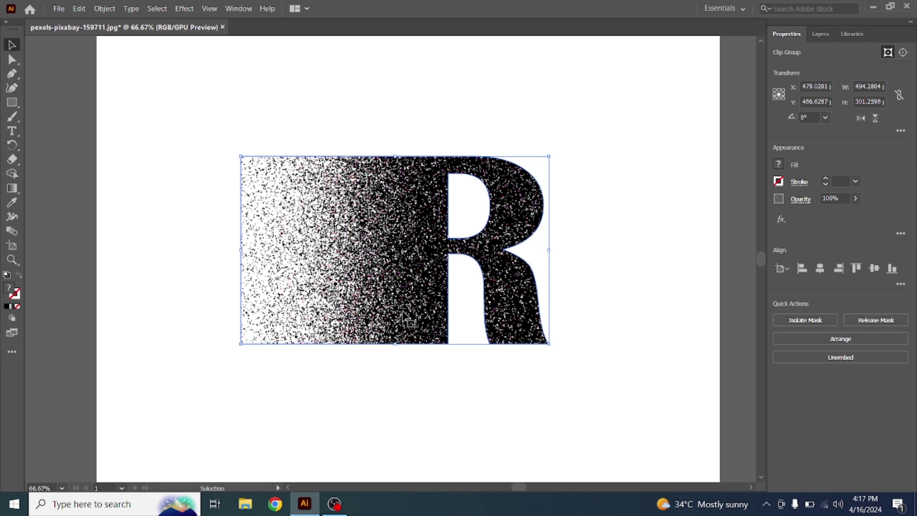
pyautogui.click(537, 435)
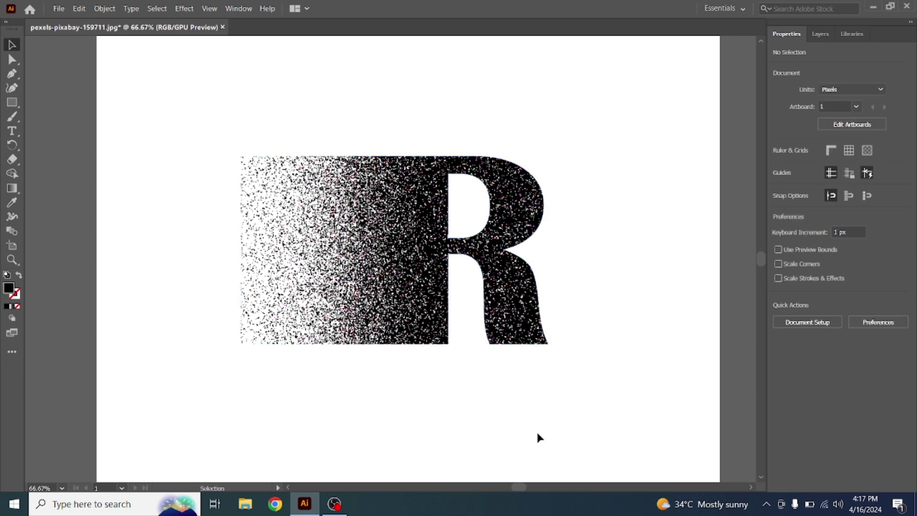